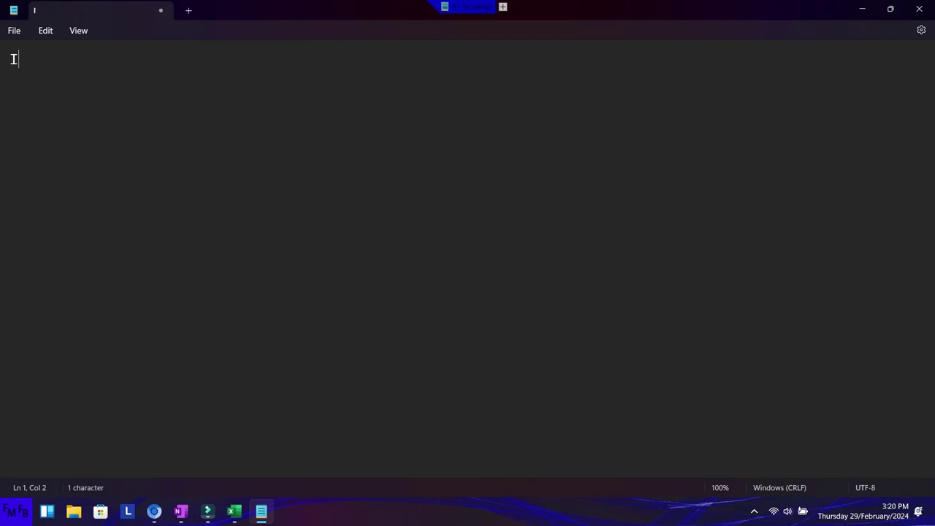
Type the English intro about 2 ways of duplicating a shape, then begin its Spanish translation after a slash.
type("this video")
key("BackSpace")
type(", I will ")
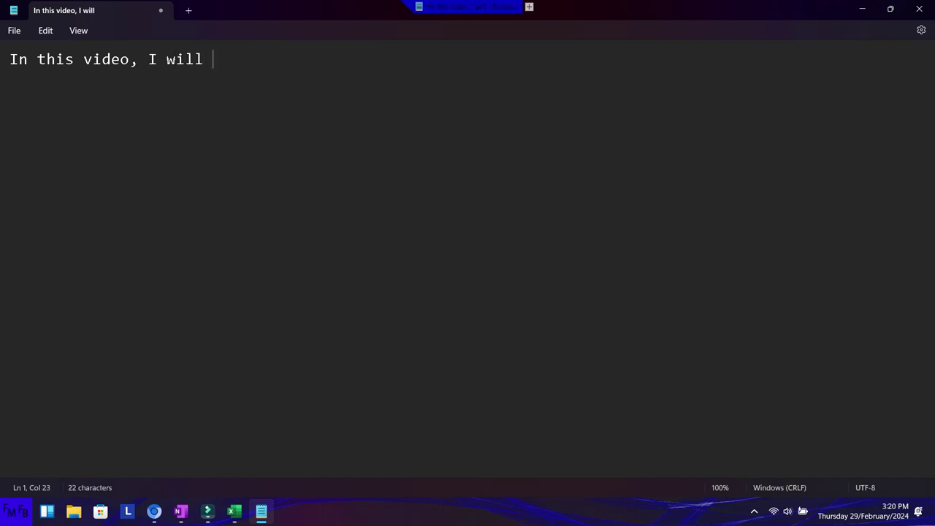
type("show you ")
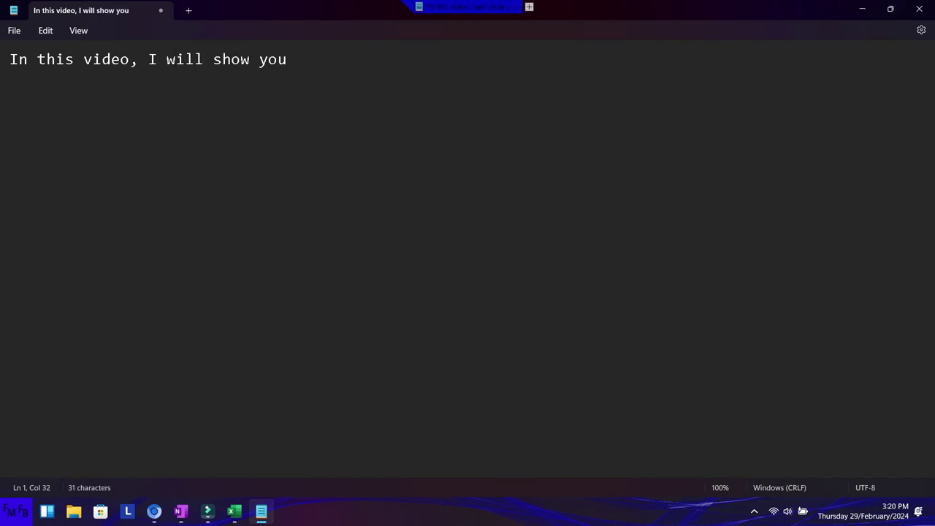
type("2 ways of creating a duplicate of a shape./E")
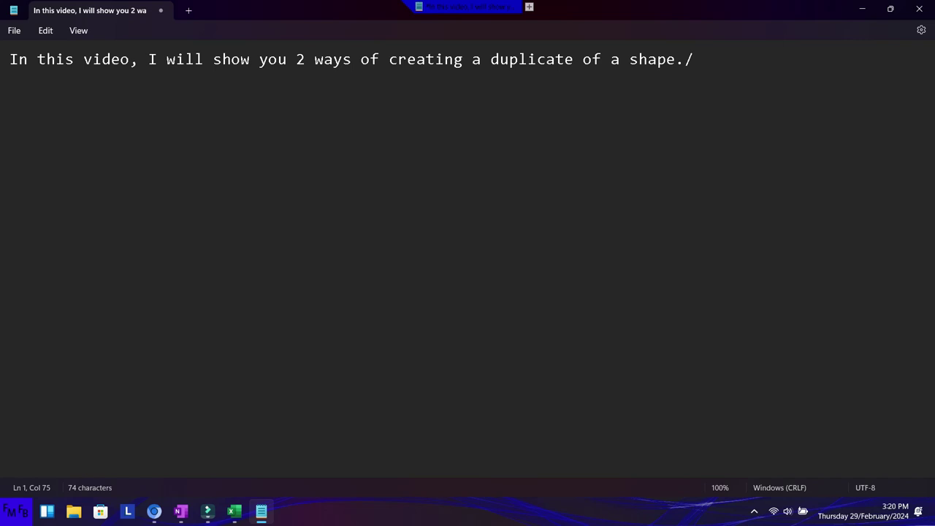
type("n este")
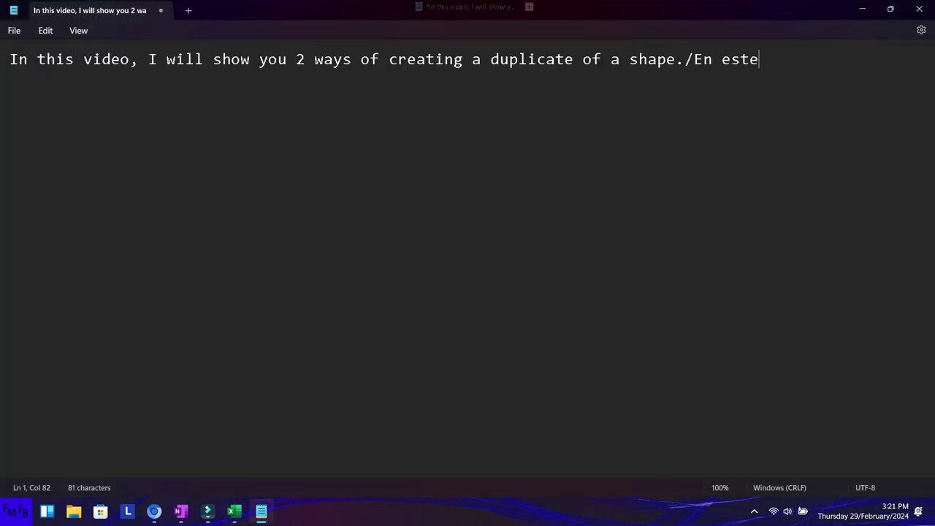
type(" video, ")
type("yo les mostraré 2 formas de crear una copia de un shape sin usar ctrl+c")
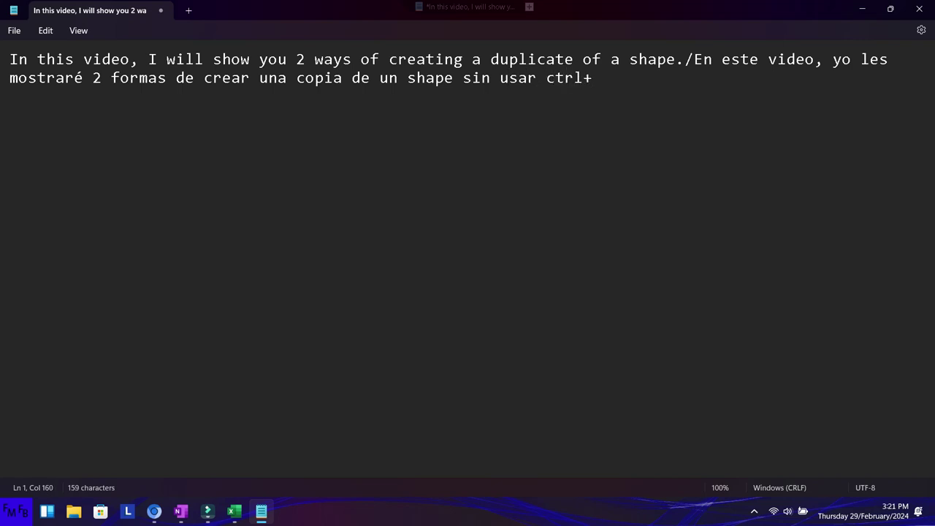
type(".")
Finish the Spanish sentence with 'y ctrl+v.'.
key("BackSpace")
type("y ctrl ")
type("=")
key("BackSpace")
key("BackSpace")
type("v.")
Insert 'without using ctrl+c & ctrl+v' into the English intro sentence.
left_click_drag(686, 78, 547, 77)
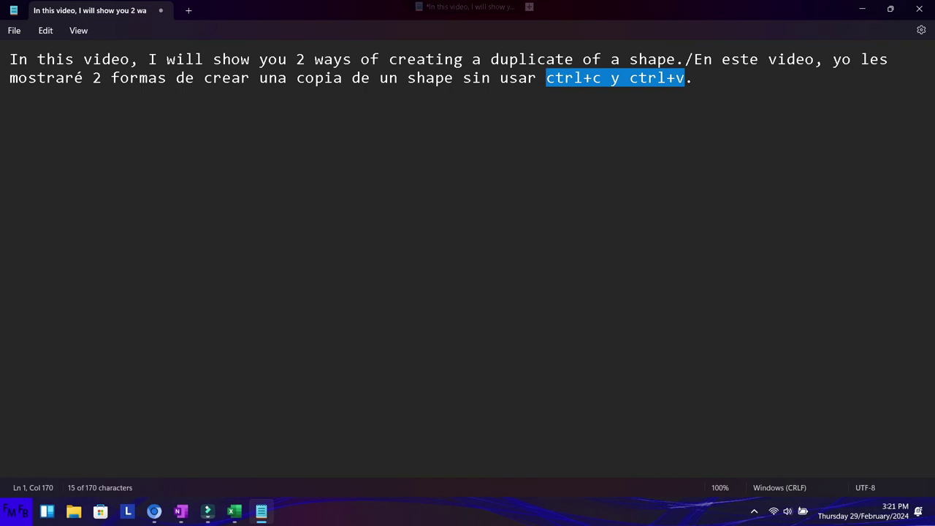
key("Up")
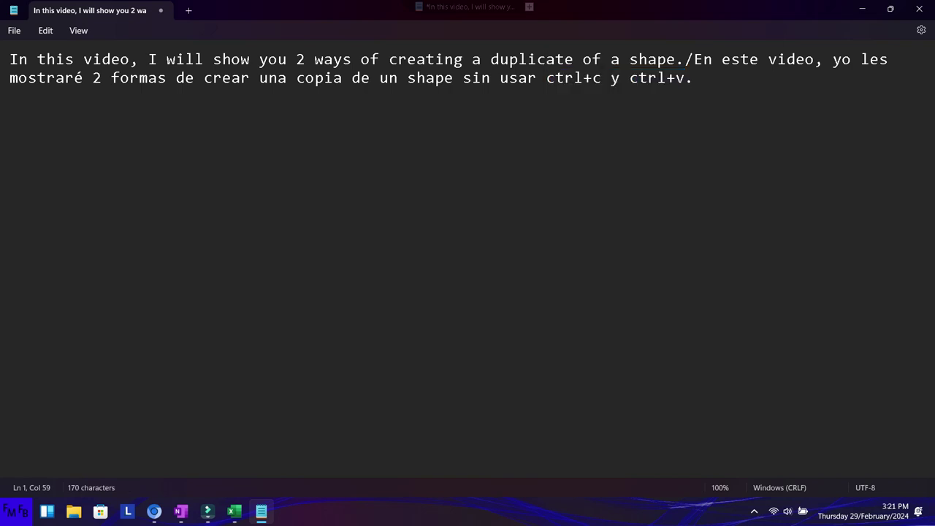
key("Right")
key("Right")
key("Right")
key("Right")
key("Right")
key("Right")
key("Right")
key("Right")
key("Right")
key("Right")
key("Right")
type("without us")
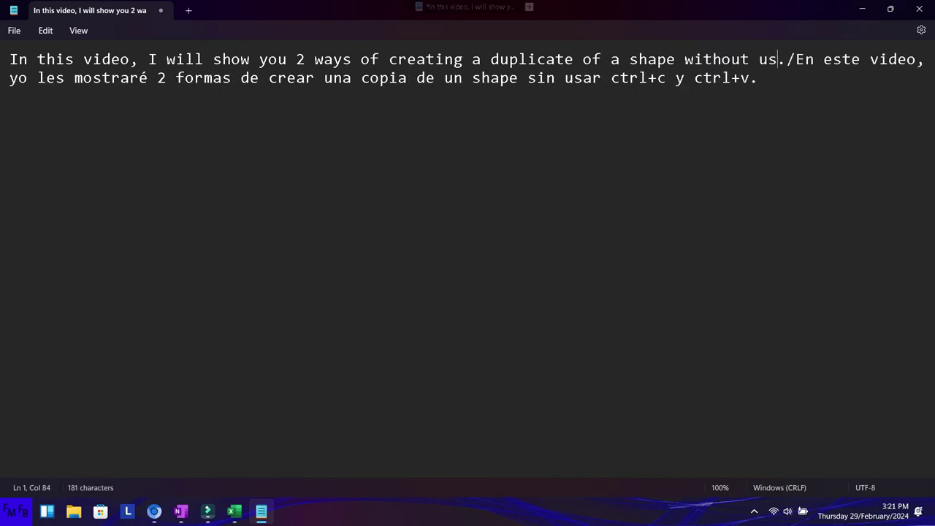
type("ing ctrl+c y ctrl+v")
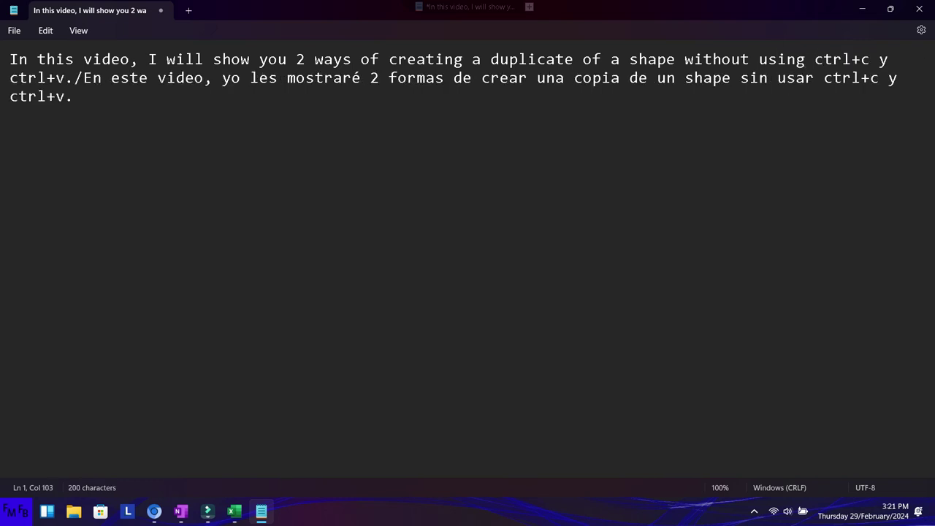
left_click(878, 59)
key("Delete")
type("&")
left_click(887, 77)
key("alt+Tab")
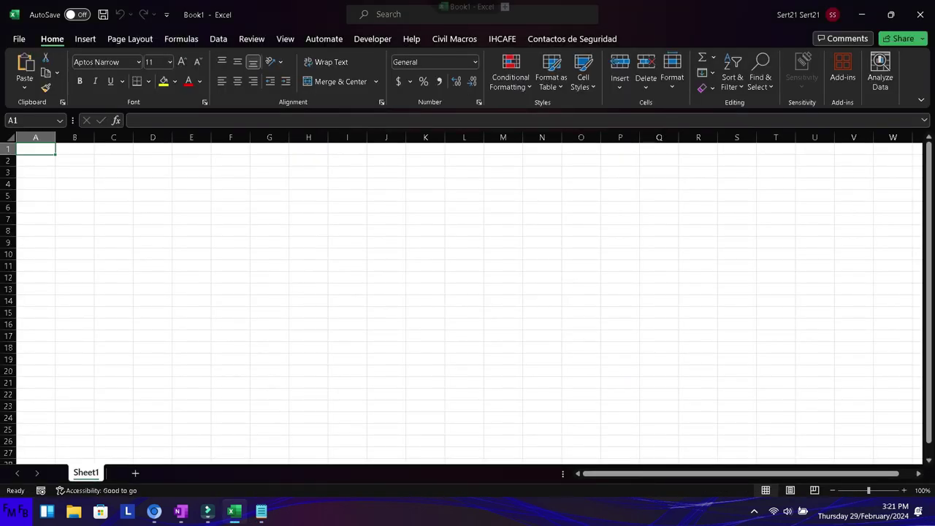
Draw a rectangle over cells B3–D5 and duplicate it with Ctrl+D.
key("alt+n")
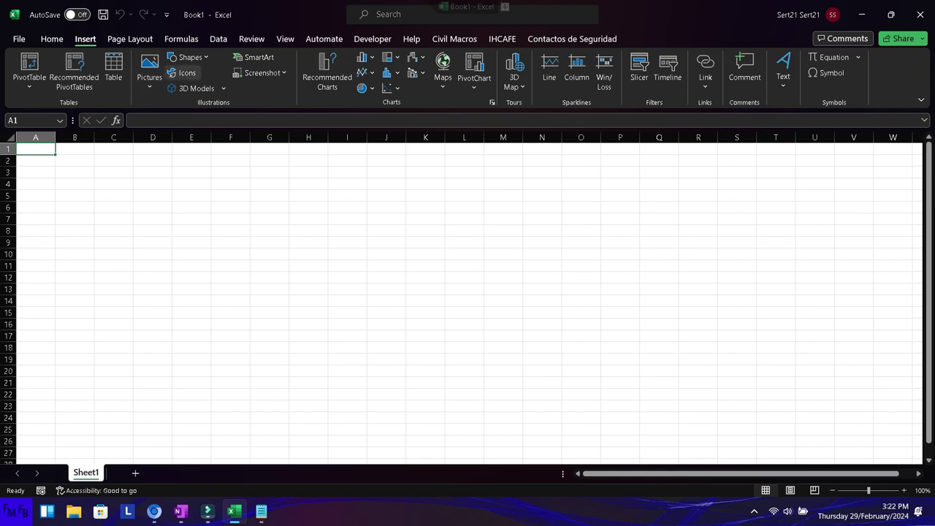
left_click(189, 57)
left_click(206, 89)
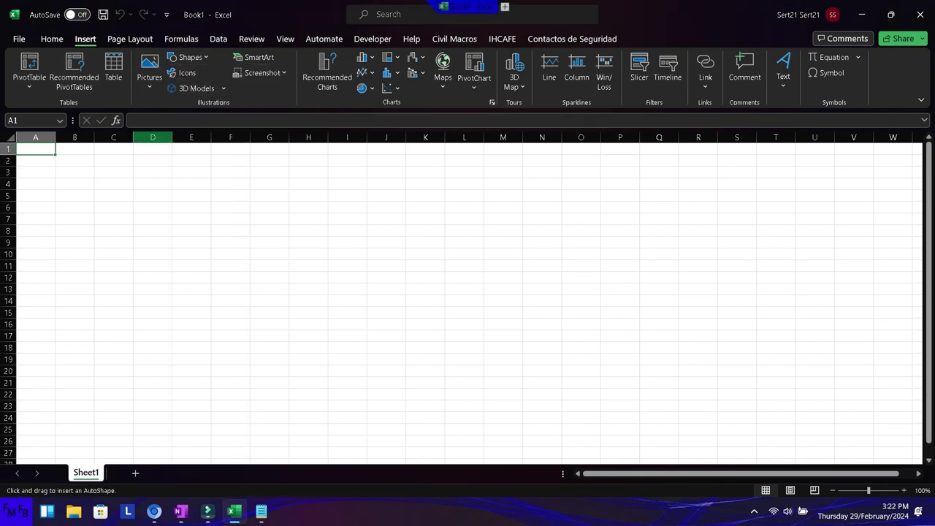
left_click_drag(72, 170, 168, 208)
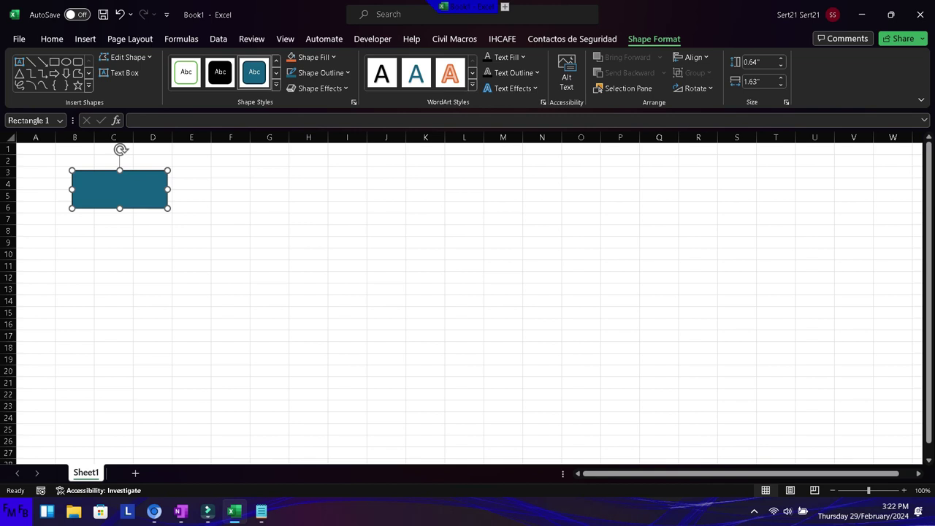
key("ctrl+d")
key("ctrl+d")
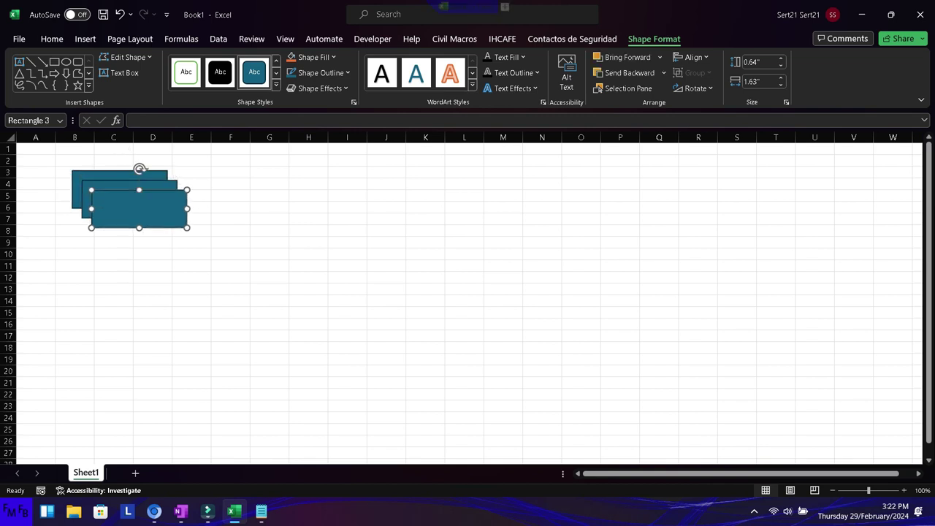
key("alt+Tab")
Add Spanish and English lines explaining the duplicate was made by selecting the shape and pressing ctrl+d.
key("Return")
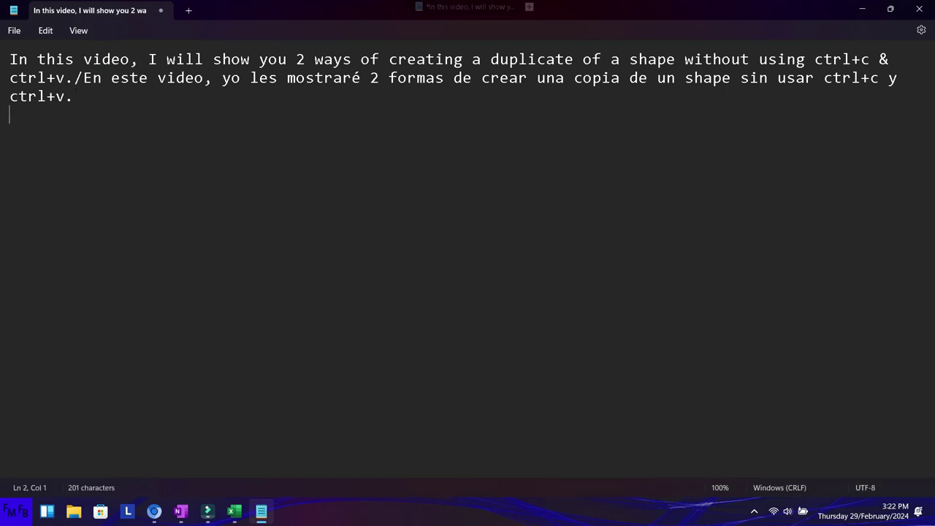
type("Ahorita acabo de crear una copia del shape, seleccionando el shape y presionan")
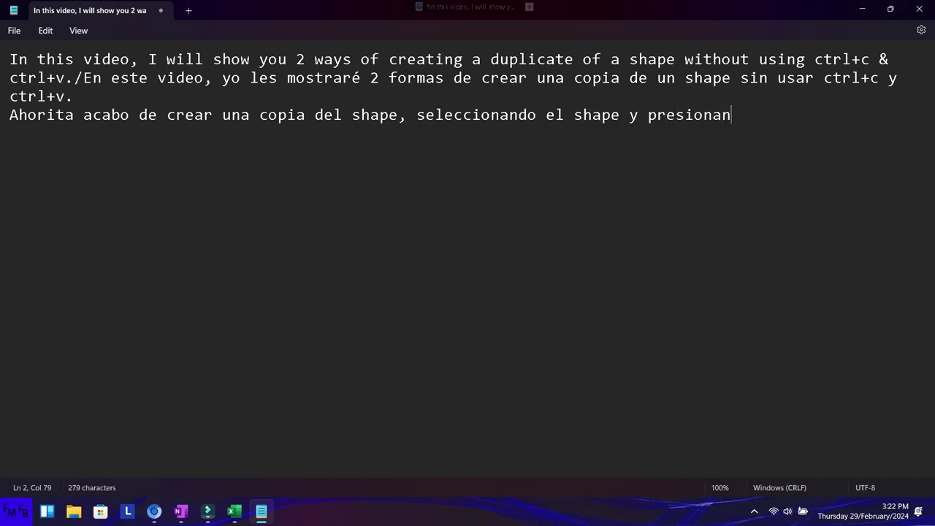
type("do ctrl+D.")
key("Return")
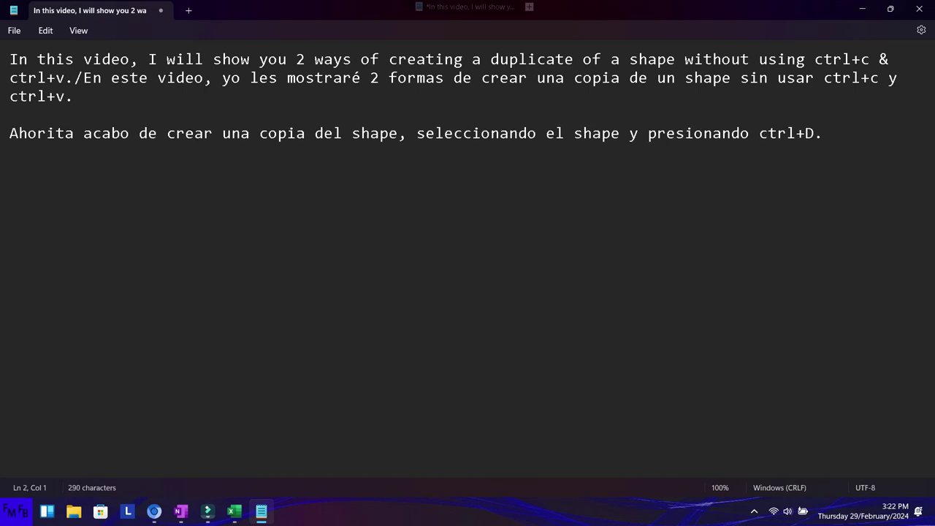
type("Right now I have created a ")
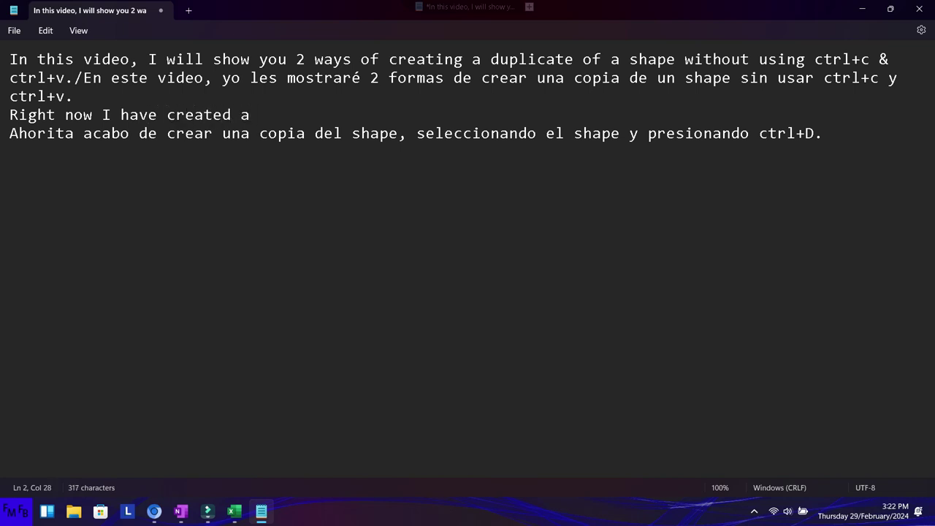
type("duplicate of the shape by selecting it")
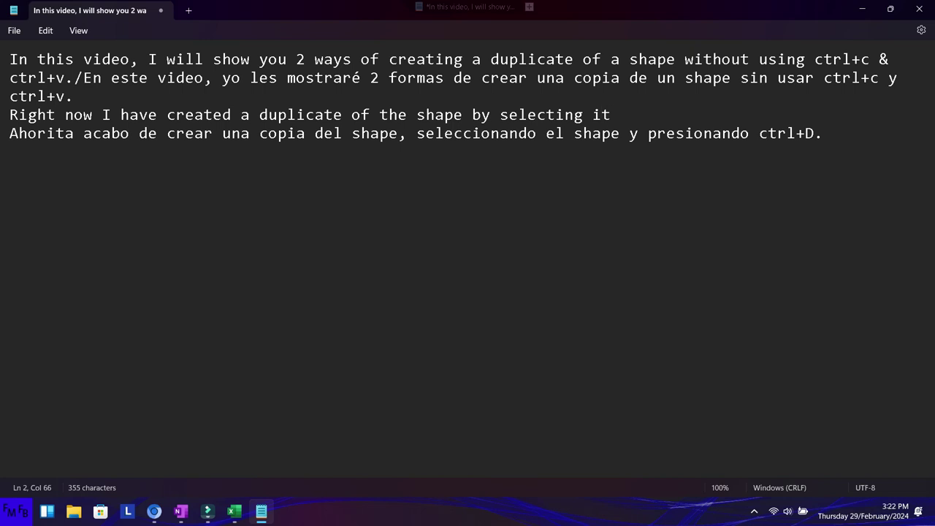
type(", and pressing ctrl+d.")
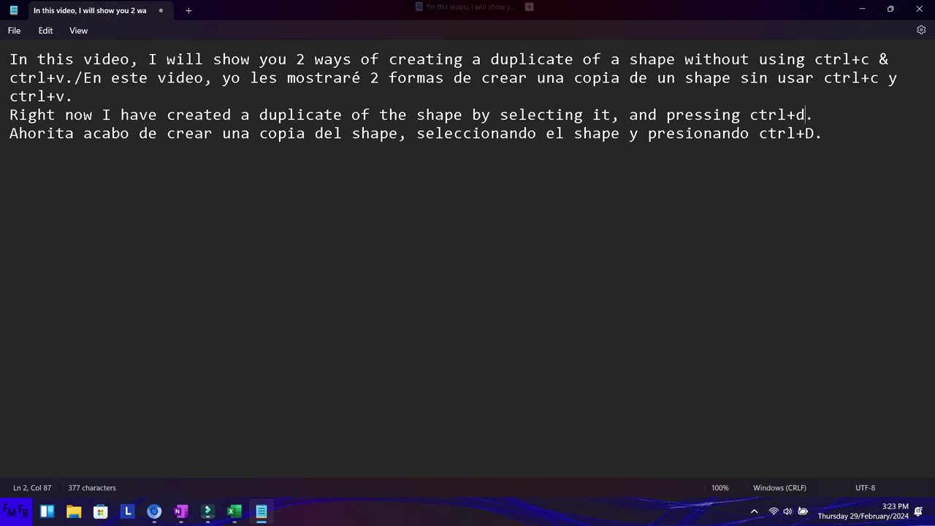
Make 'ctrl+d' lowercase in both the English and Spanish lines.
key("BackSpace")
type("D")
key("BackSpace")
type("d")
key("Down")
key("Delete")
type("d")
Remove the stacked duplicates and Ctrl-drag one rectangle copy to E3–G5 beside the original.
key("alt+Tab")
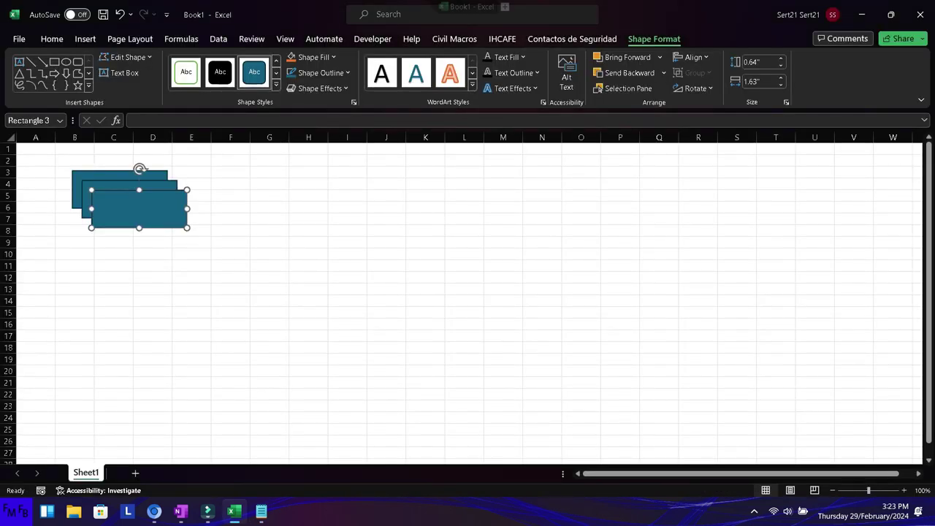
key("ctrl+z")
key("ctrl+z")
key("Escape")
left_click(120, 189)
left_click_drag(120, 189, 238, 188, "ctrl")
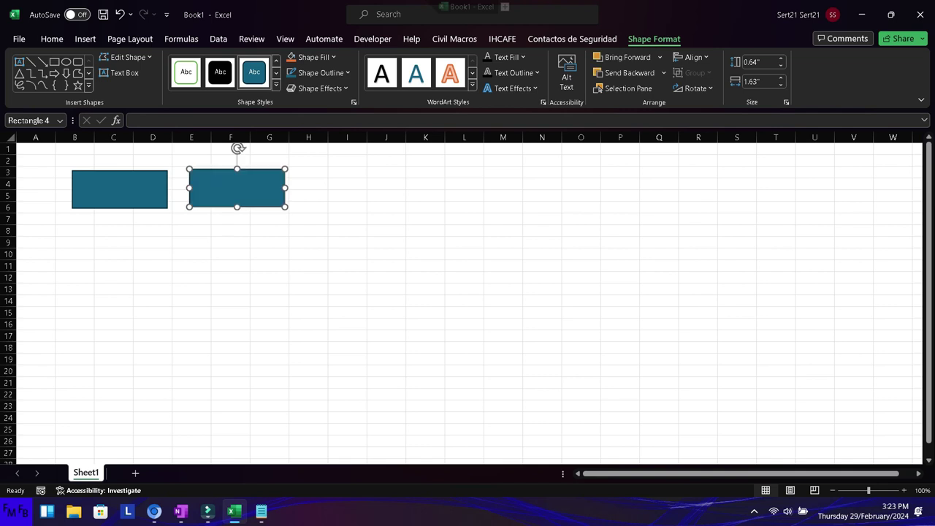
key("alt+Tab")
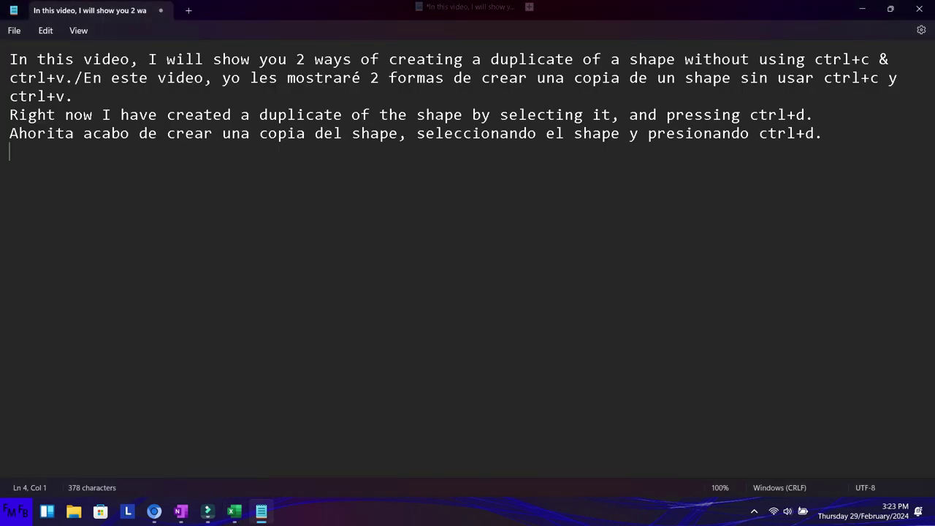
Type the second-way sentence: selecting the shape, pressing control and dragging it all at the same time.
type("he seconf")
key("BackSpace")
type("d way of creating a dupliacte")
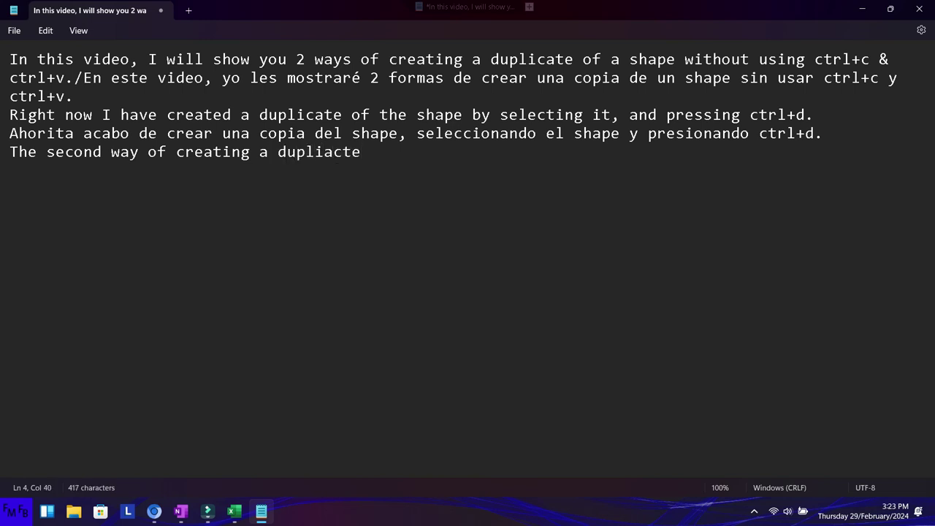
key("BackSpace")
key("BackSpace")
key("BackSpace")
key("BackSpace")
type("cate of a shape is by selectingit , pressing control and ")
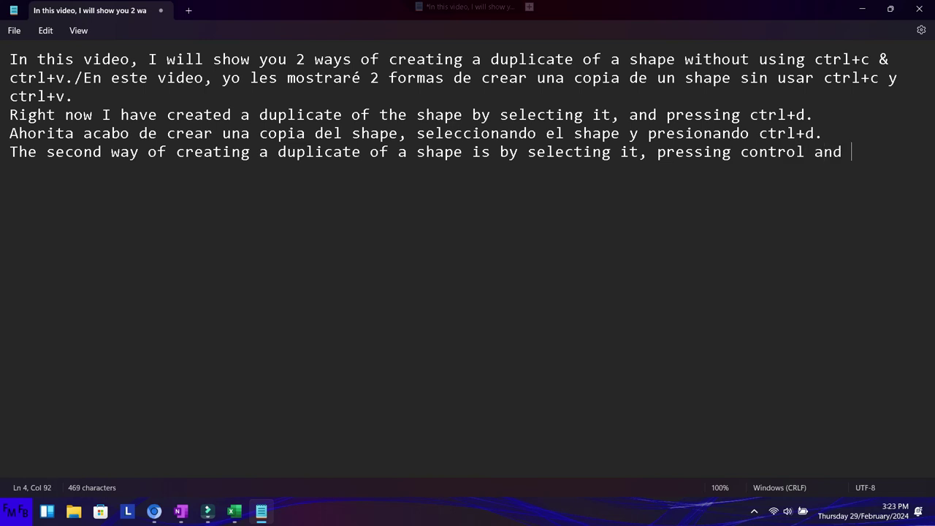
type("dragging the shape all at the same time")
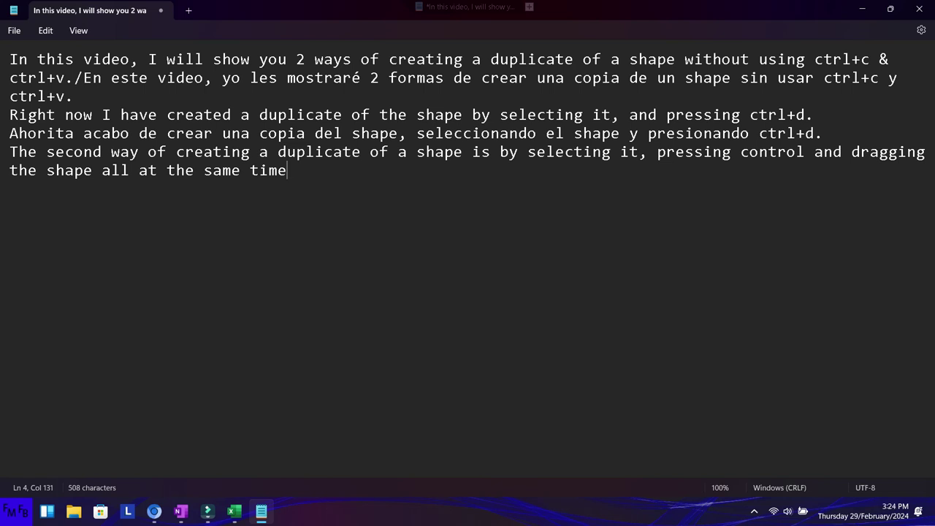
End the sentence with a period and add its Spanish translation ending 'mientras mantiene ctrl y el clic presionados.'.
type("./ la segunda forma de hacer una copia de un shape, es ")
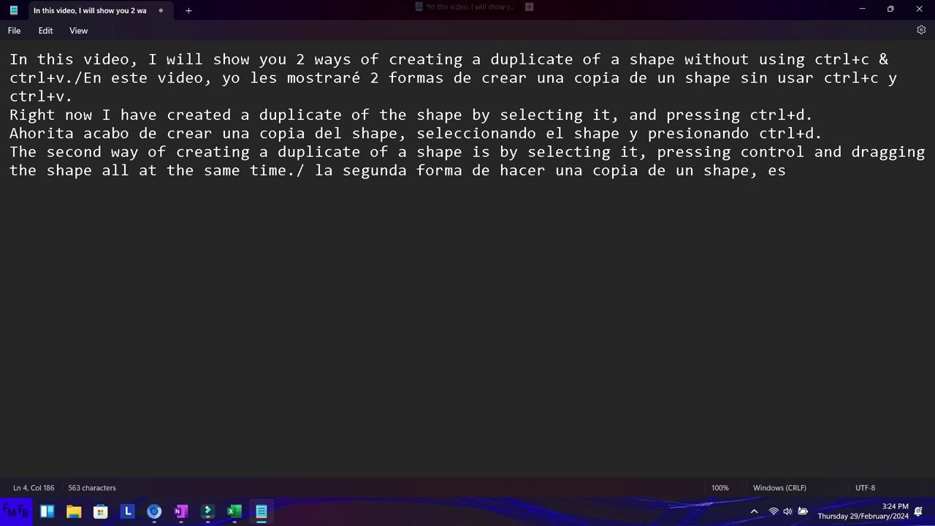
type("seleccionando el shape, ")
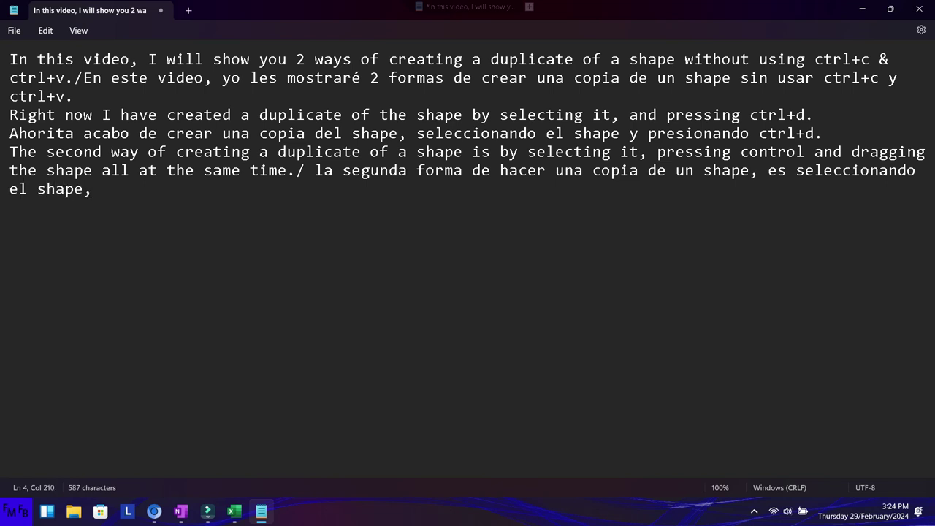
type("presionando ctrl y ")
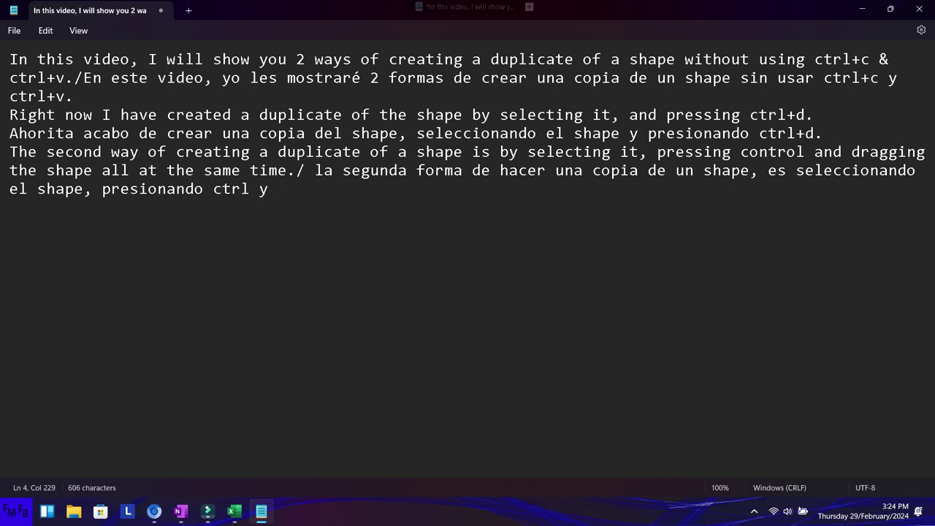
type("arrastrand")
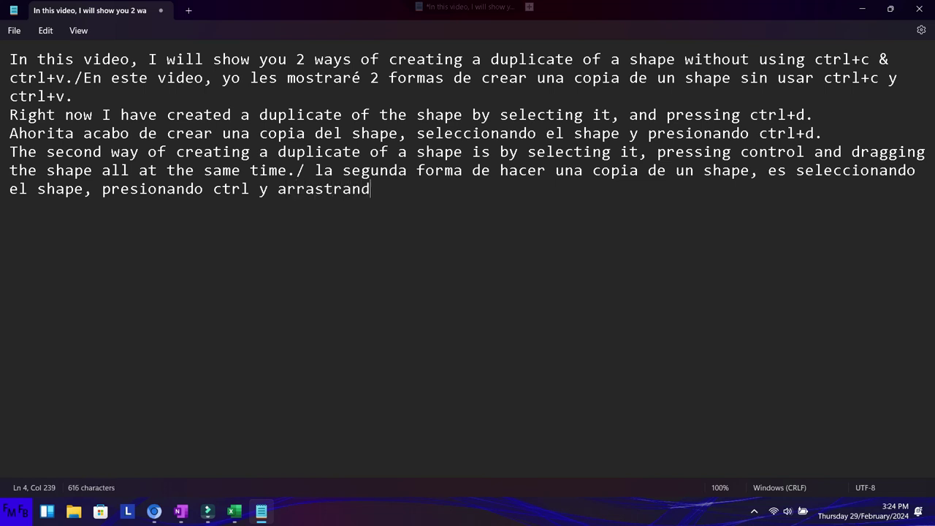
type("o el shape")
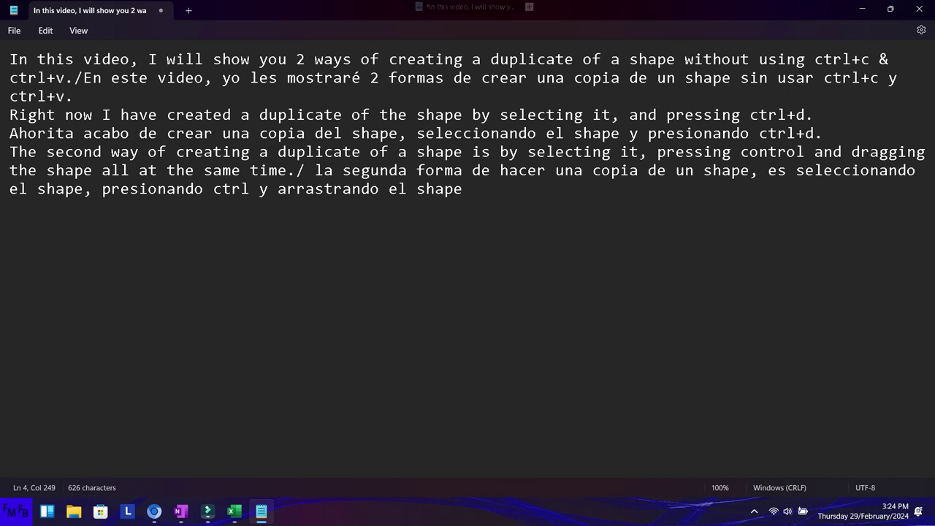
type(", ")
type("mientras mantiene ")
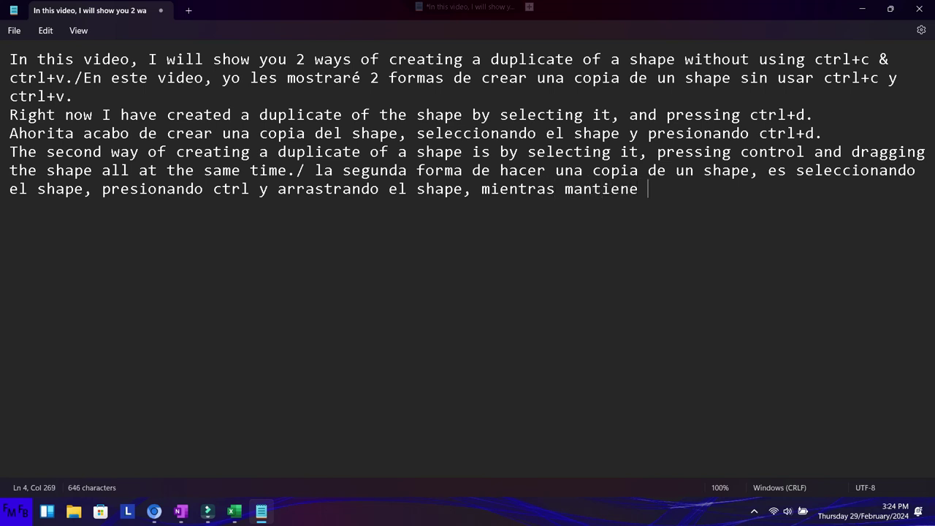
type("ctrl y el clic presionados.")
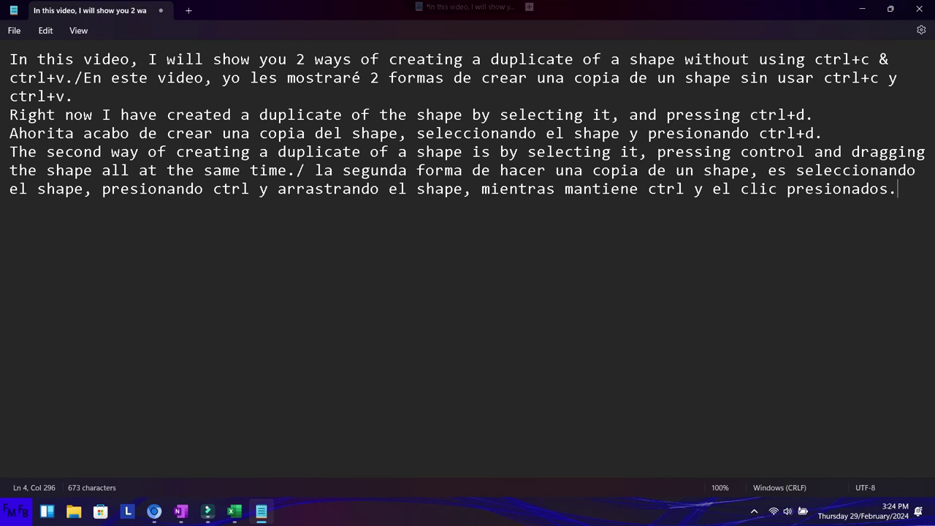
left_click(754, 511)
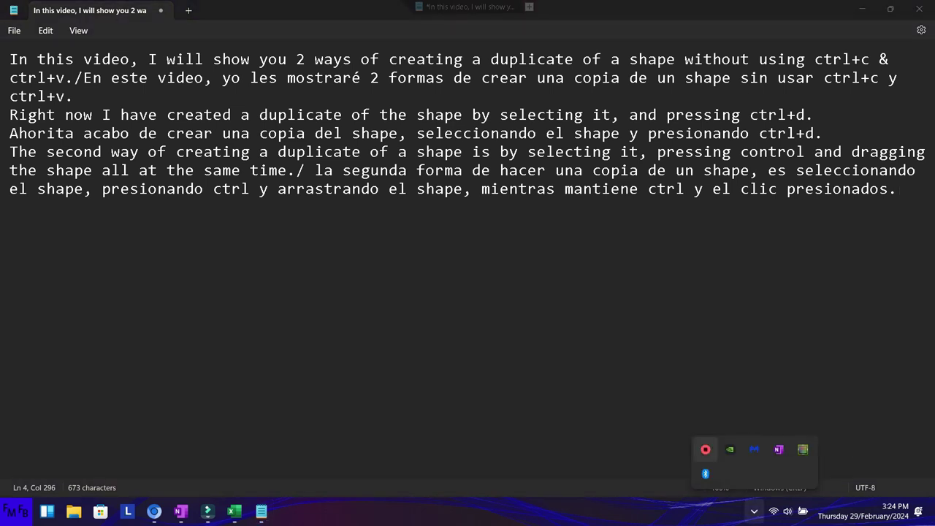